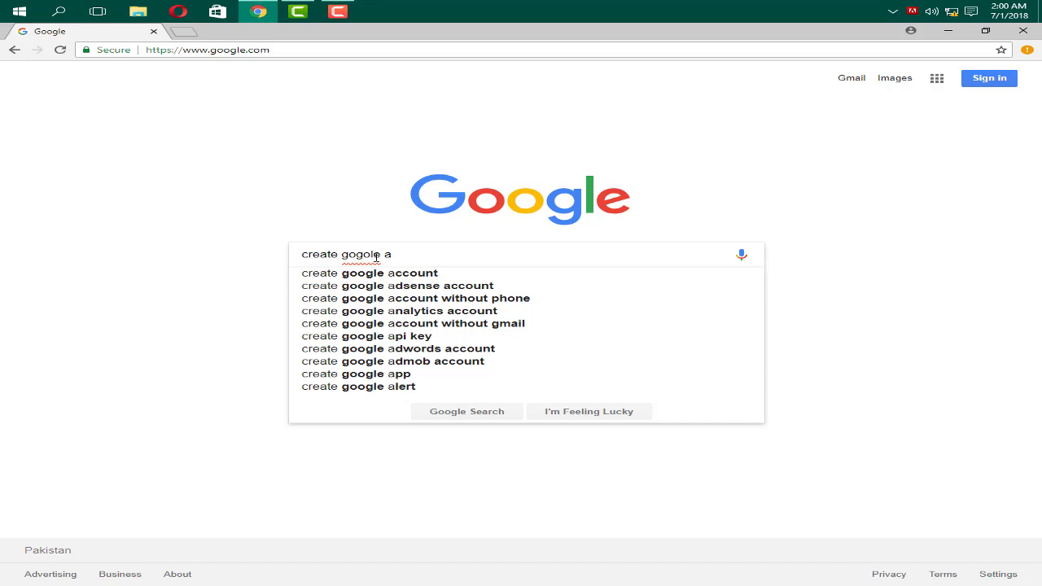
Step: Search Google for 'create google account' and open the 'Create your Google Account' result
key("Down")
key("Return")
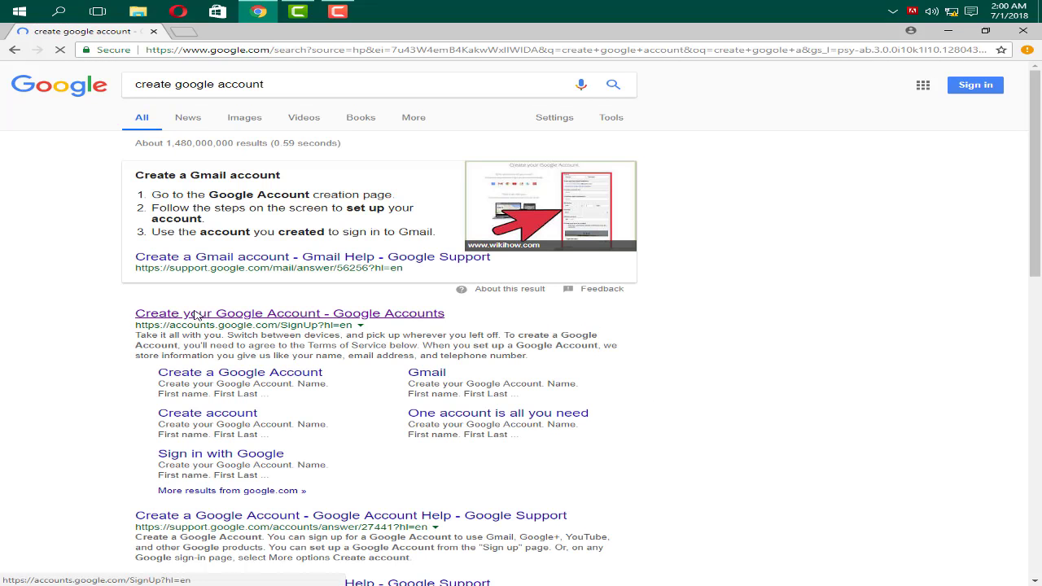
left_click(193, 316)
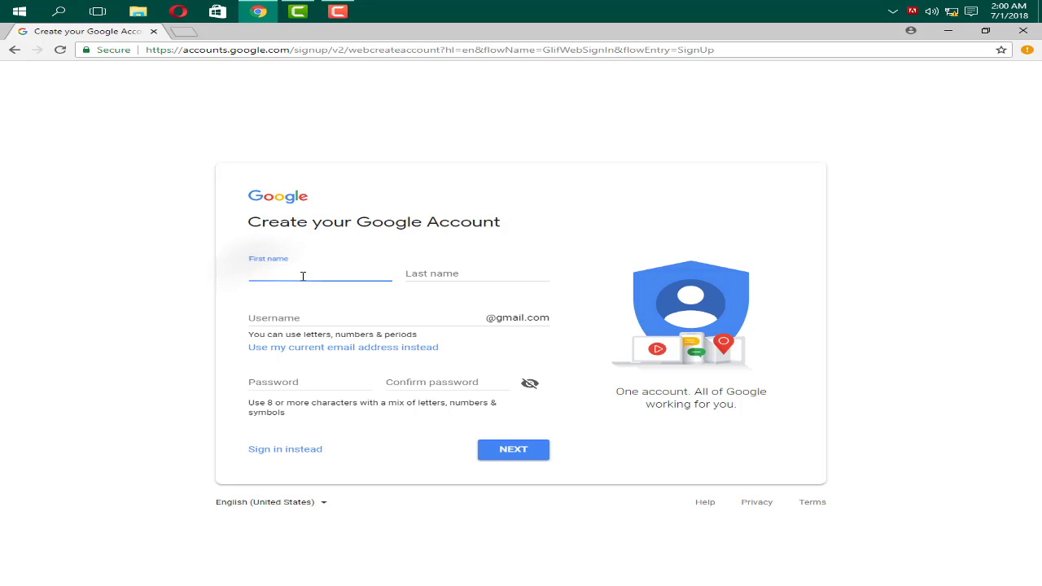
Step: Enter the account holder's first and last name, a username and a password, and submit
key("Tab")
key("Tab")
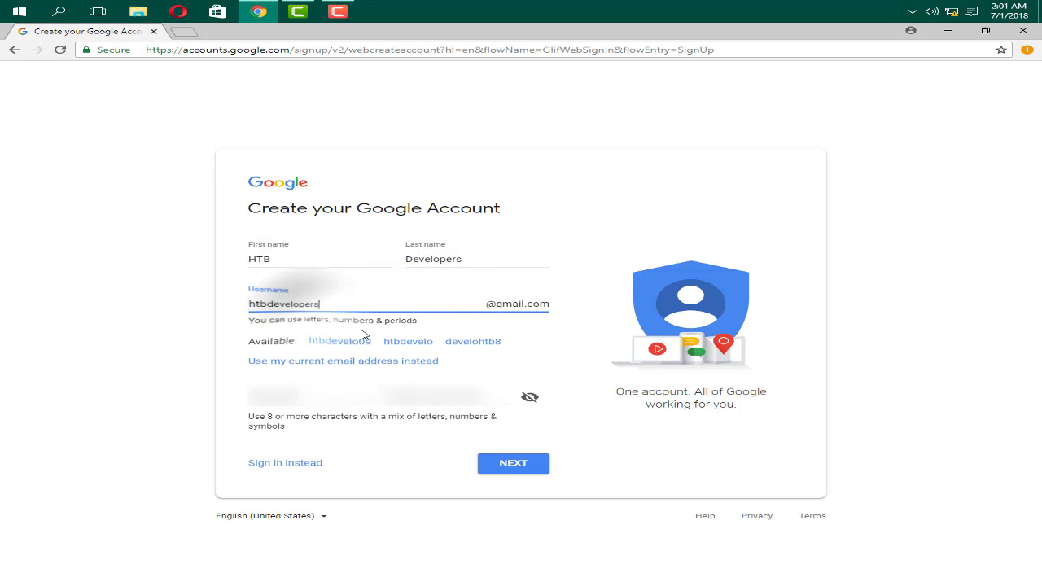
key("Tab")
type("••••••••••••••")
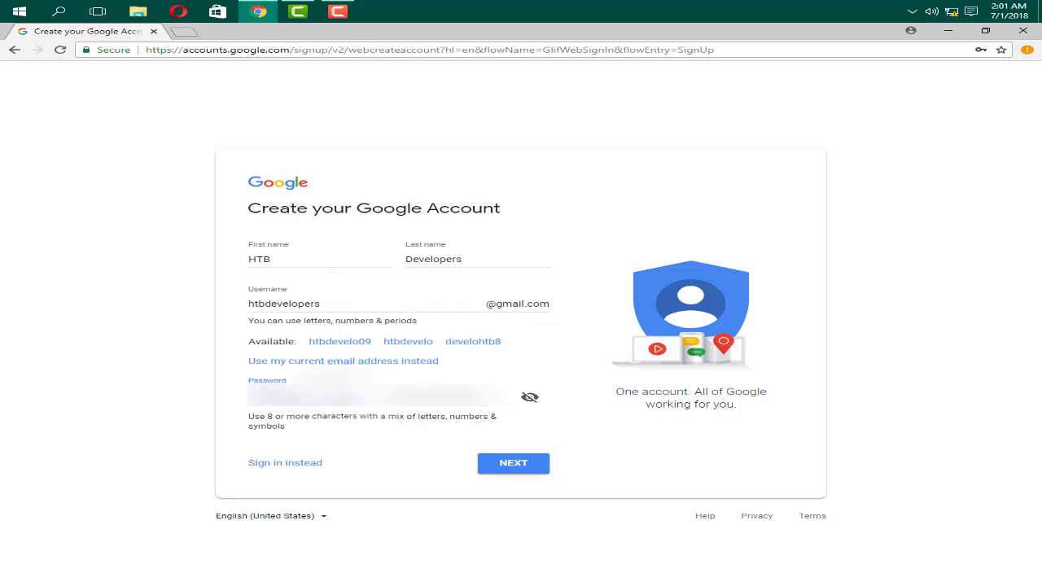
key("Return")
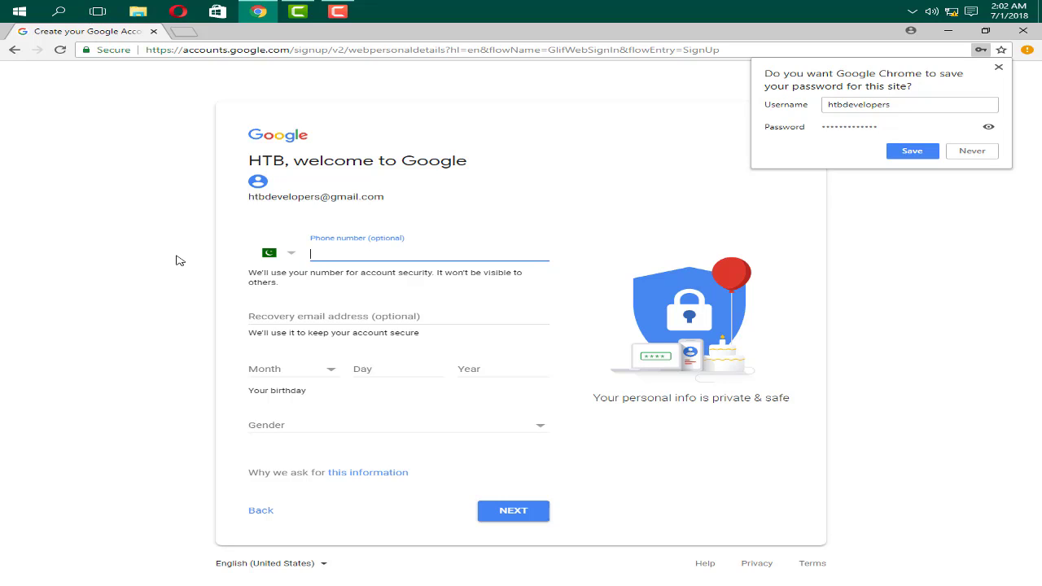
Step: Enter the phone number and a recovery e-mail address, then submit the personal details
type("3")
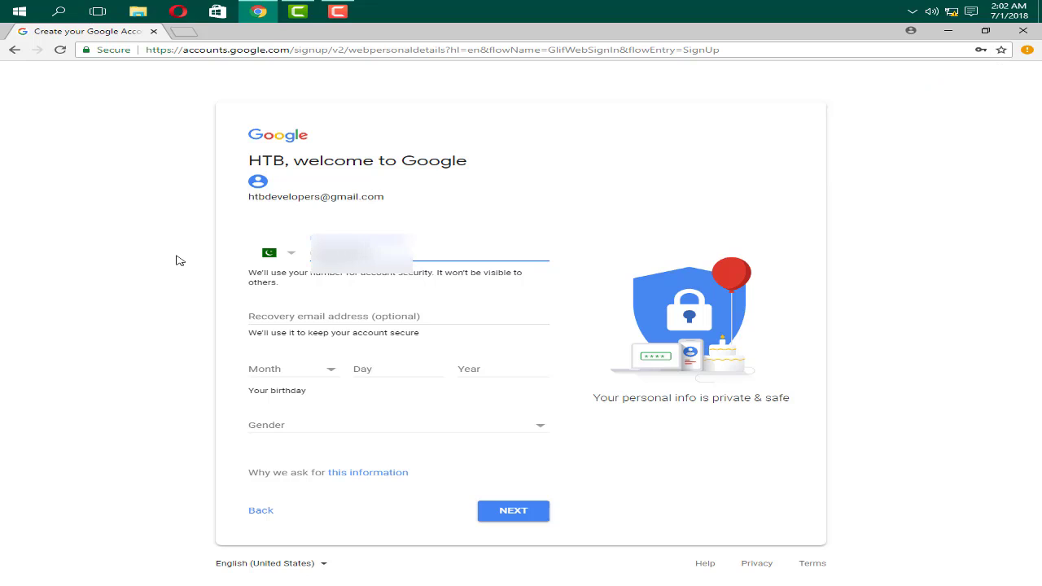
left_click(351, 318)
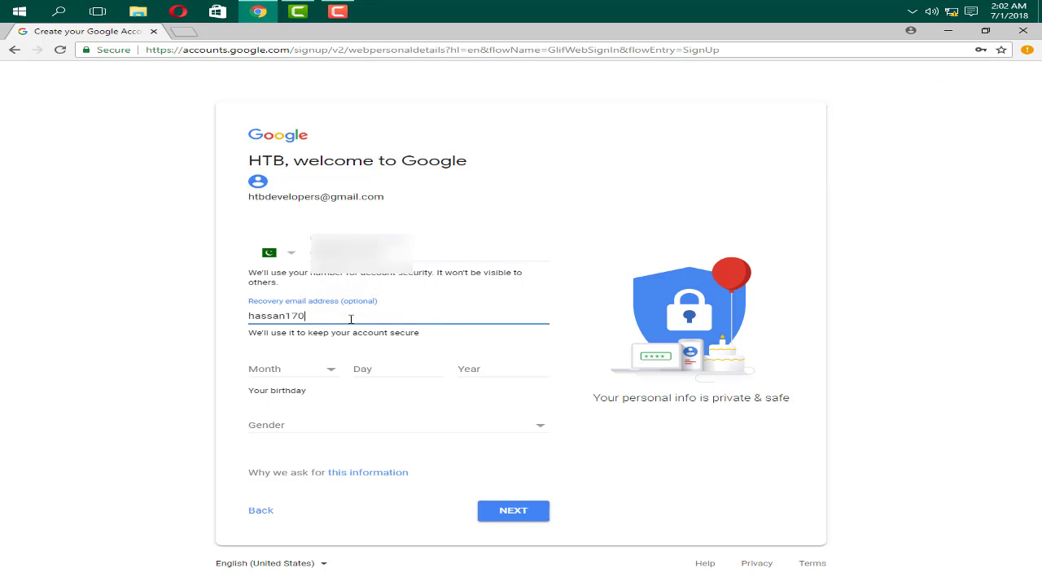
key("Return")
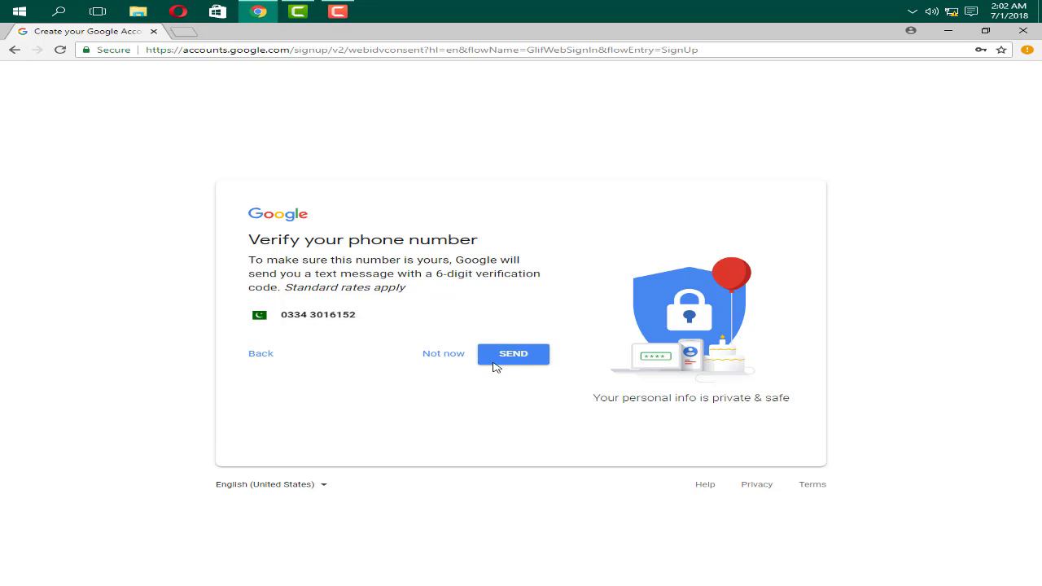
Step: Verify the phone with the texted code, allow its use across Google, and accept the privacy terms
left_click(518, 357)
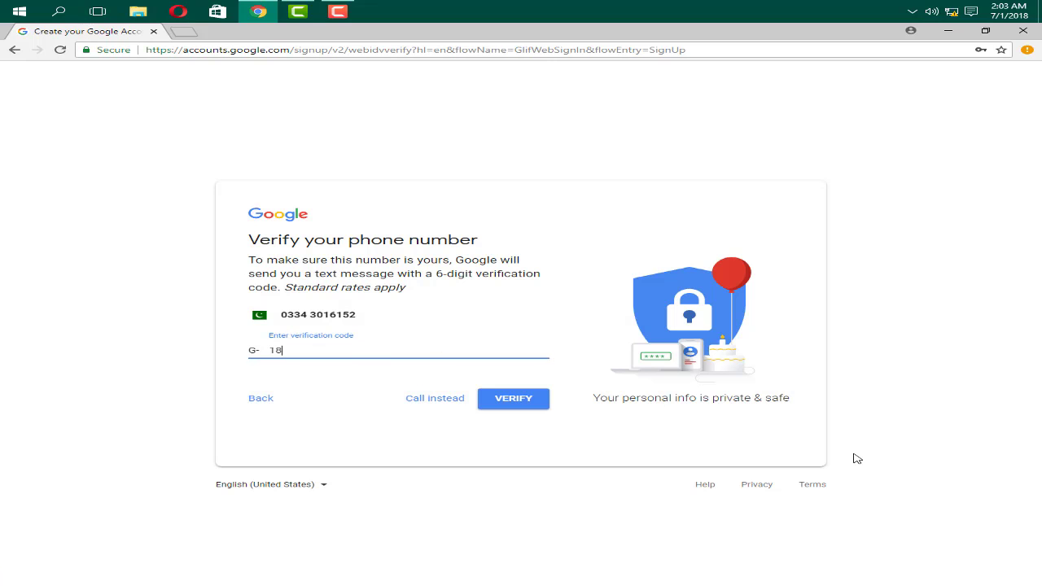
left_click(514, 397)
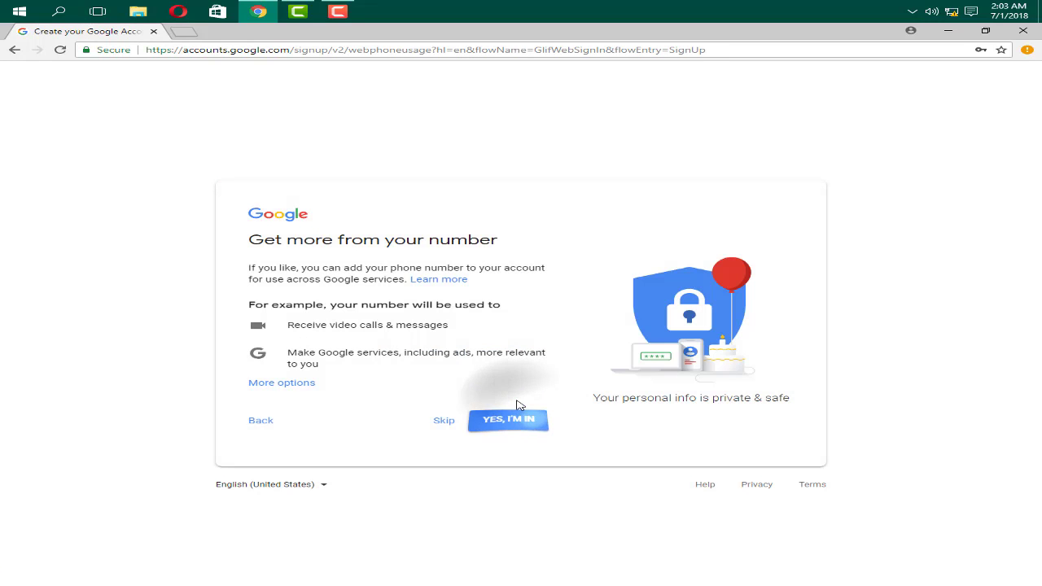
left_click(503, 418)
scroll(434, 442, "down", 10)
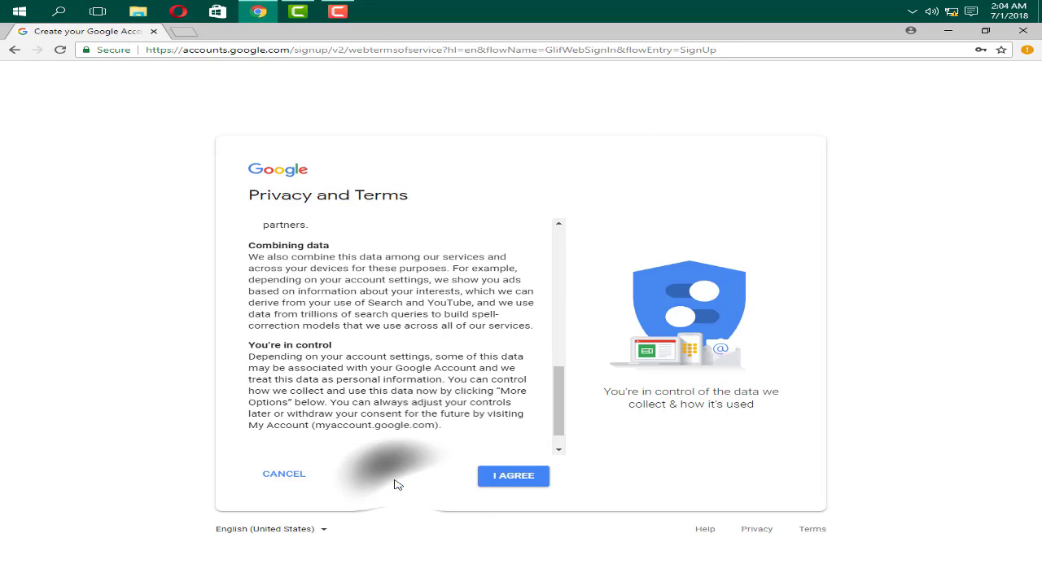
left_click(487, 479)
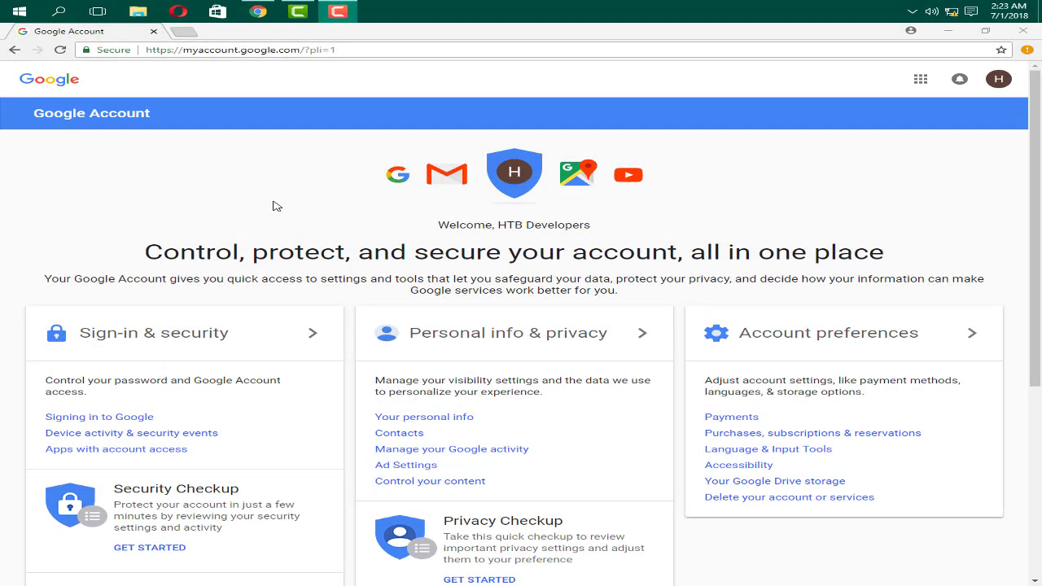
Step: Search for 'admob' in a new tab and open the Google AdMob landing page
left_click(185, 32)
type("a")
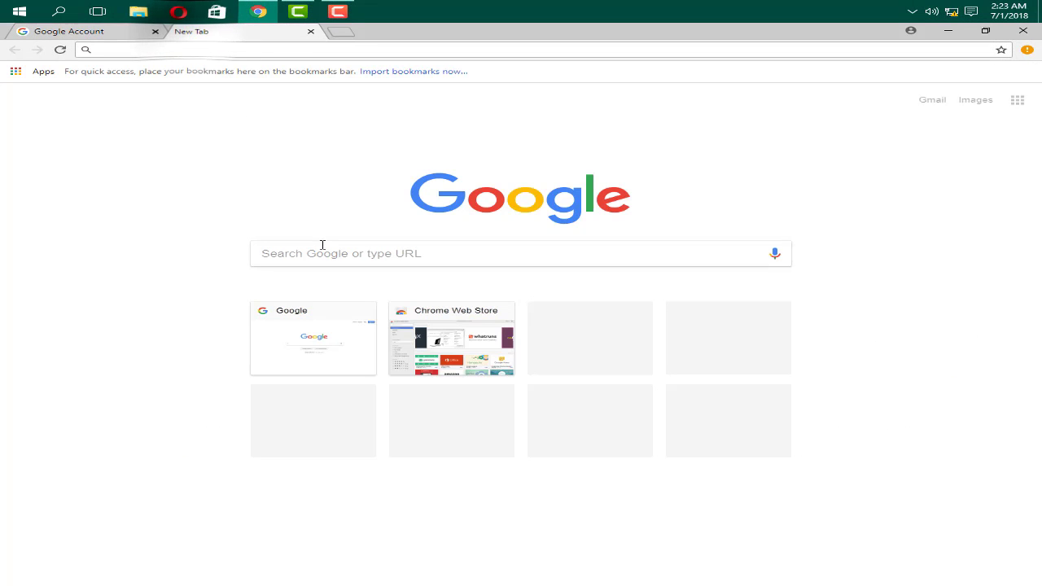
type("dmob")
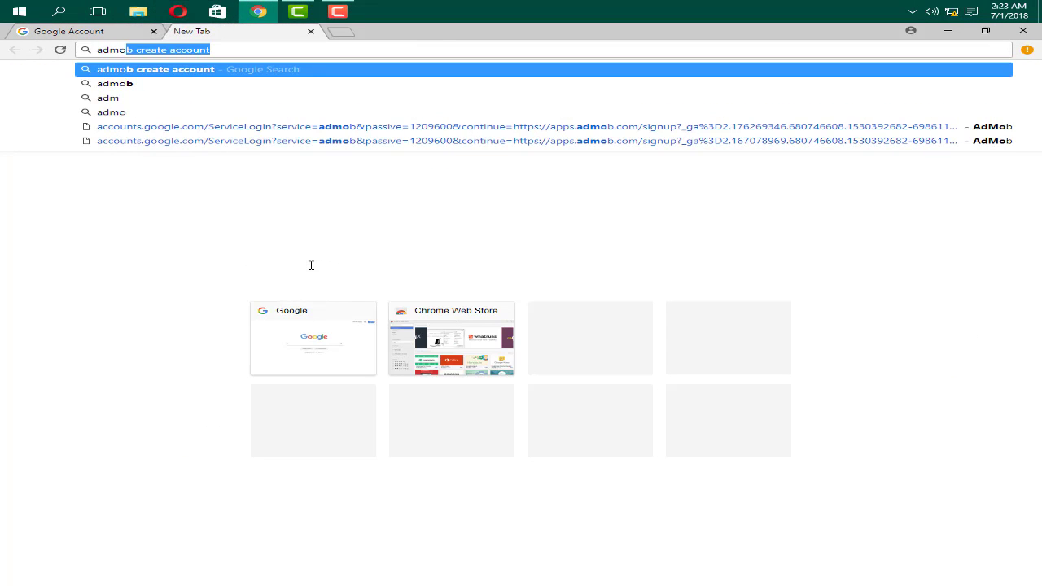
key("Delete")
key("Return")
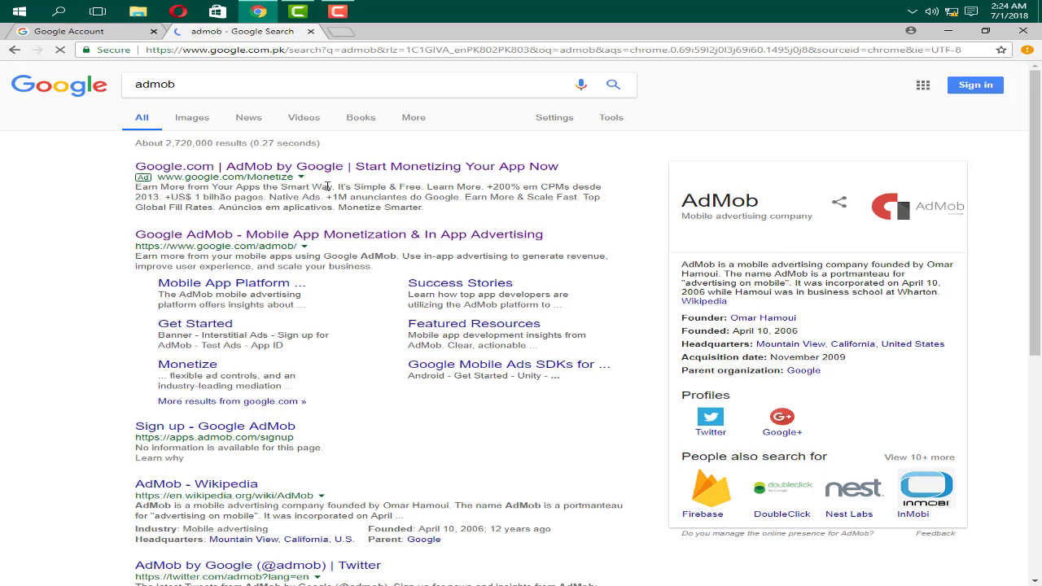
left_click(290, 171)
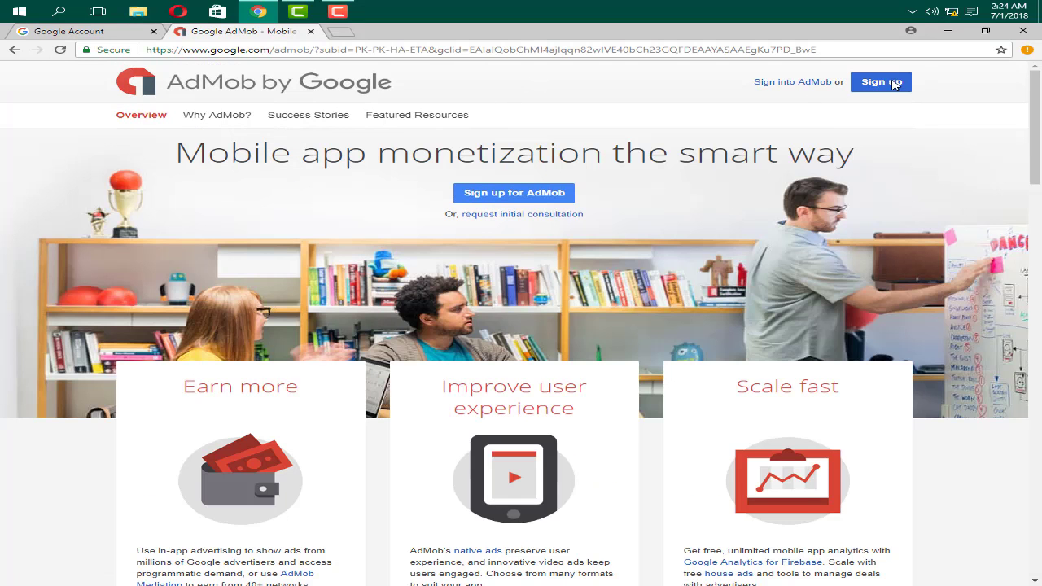
Step: Start AdMob sign-up and sign in with the new account's password
left_click(857, 83)
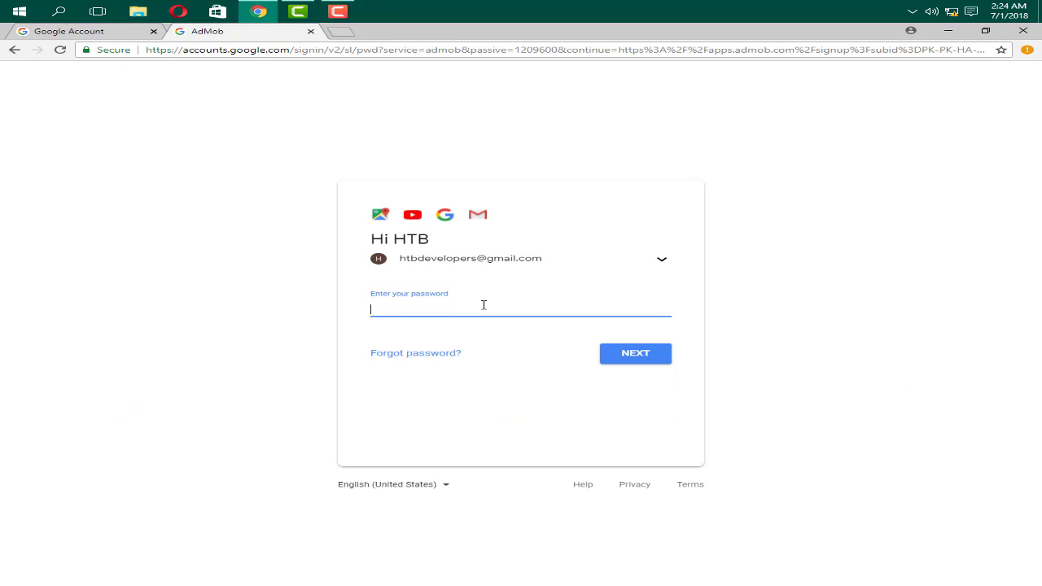
type("••")
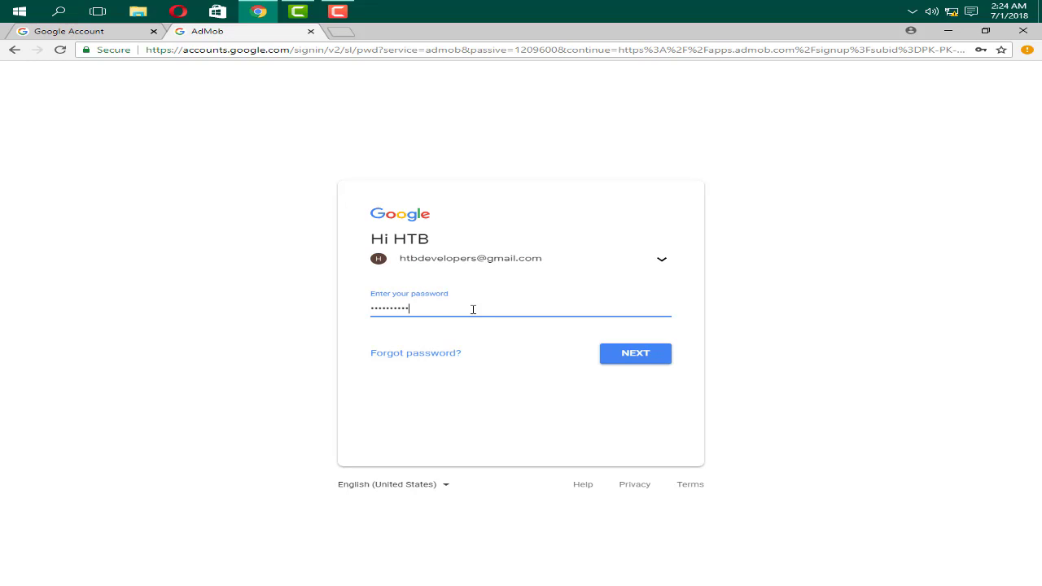
type("•••••••••••")
left_click(636, 355)
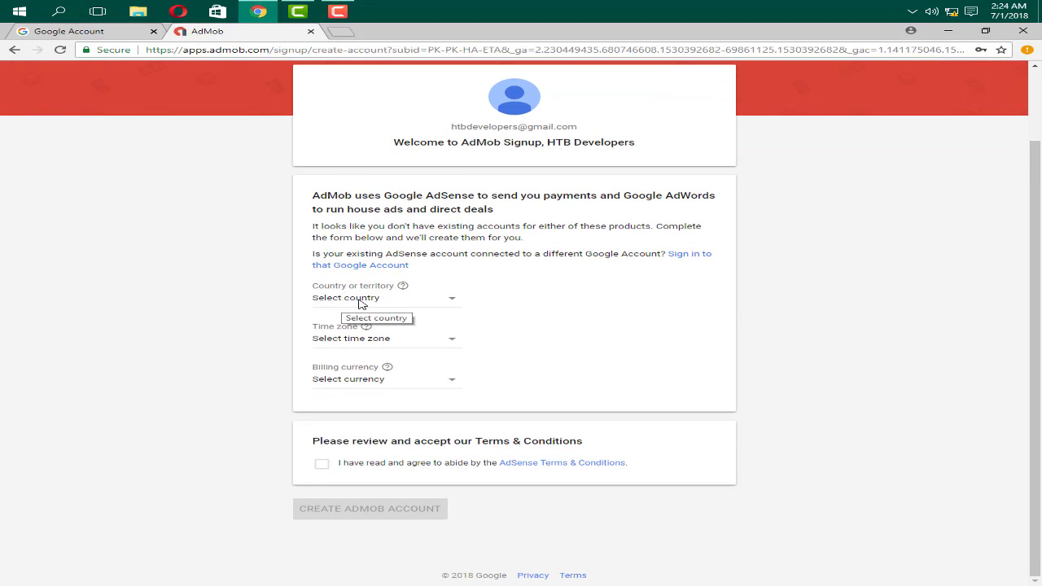
Step: Set the AdMob account country to Pakistan and the time zone to Karachi
left_click(361, 303)
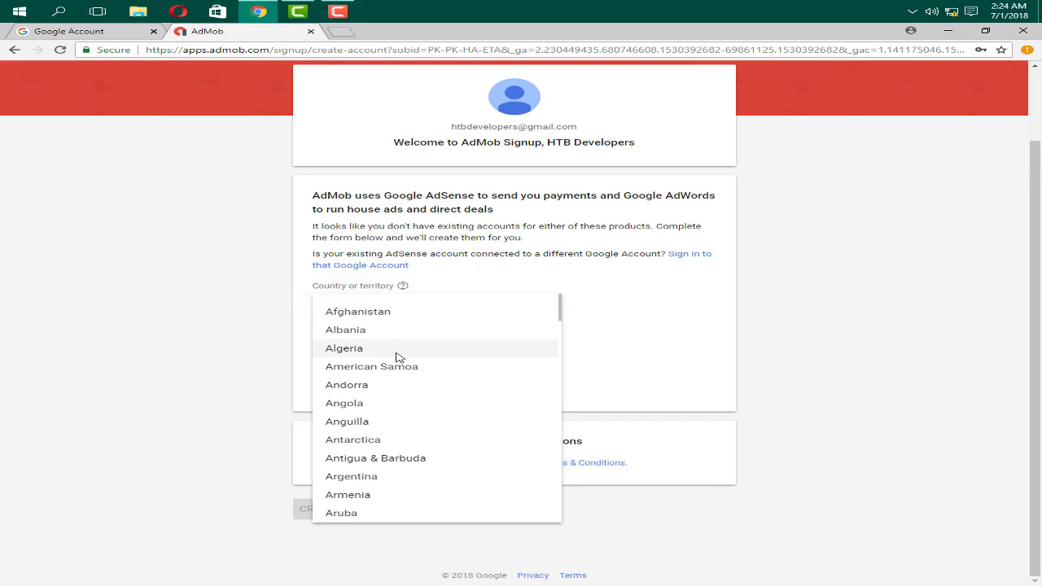
scroll(393, 368, "down", 2)
scroll(393, 375, "down", 2)
scroll(458, 421, "down", 3)
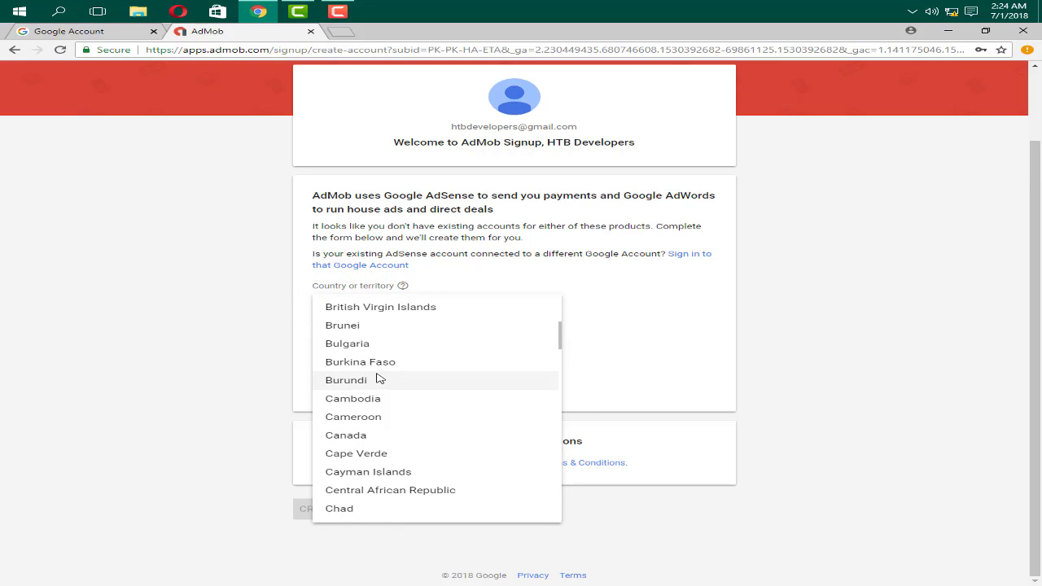
scroll(379, 380, "up", 5)
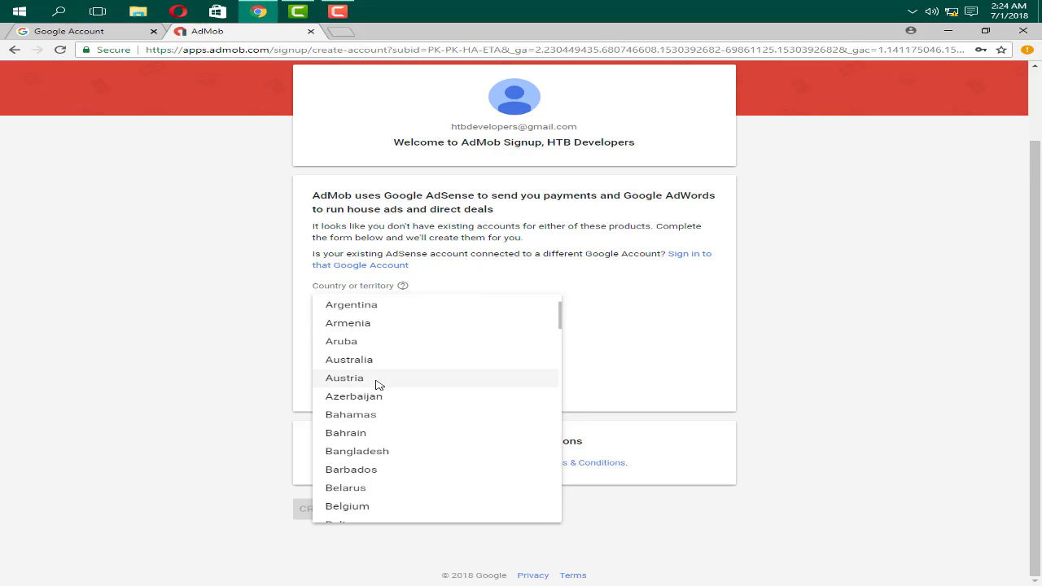
scroll(379, 385, "up", 2)
key("p")
left_click(337, 440)
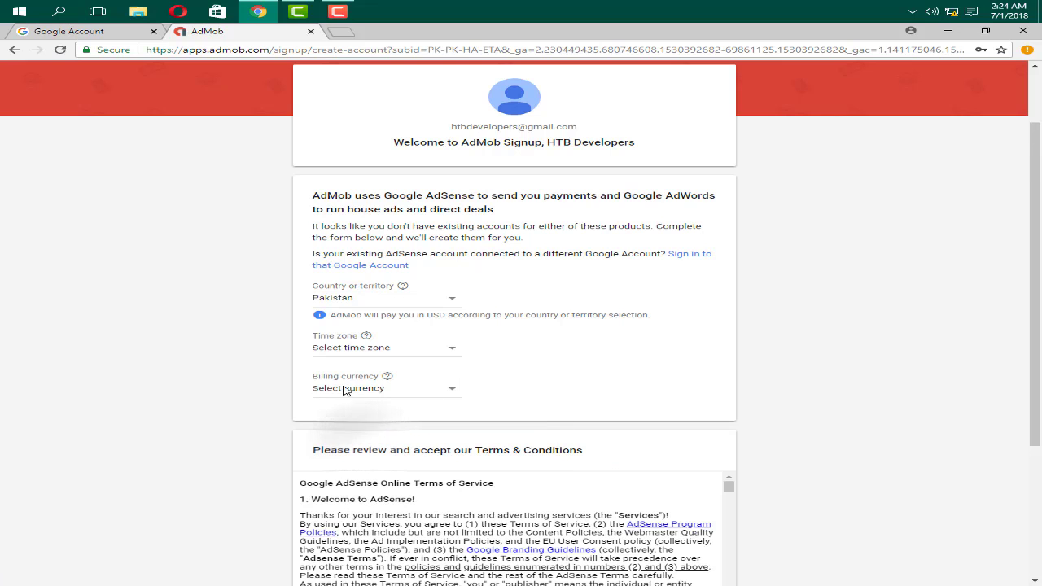
left_click(349, 350)
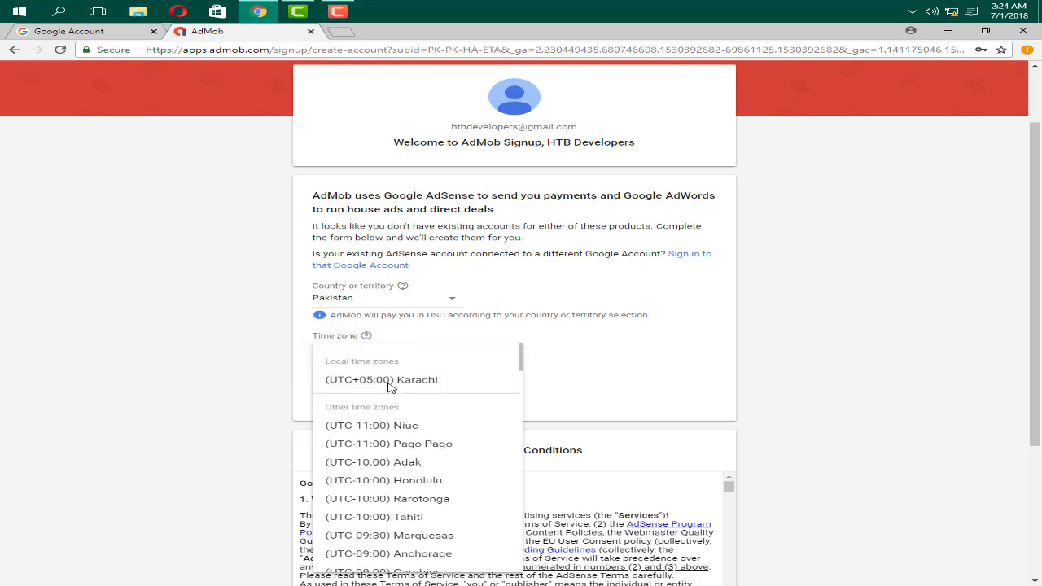
left_click(389, 383)
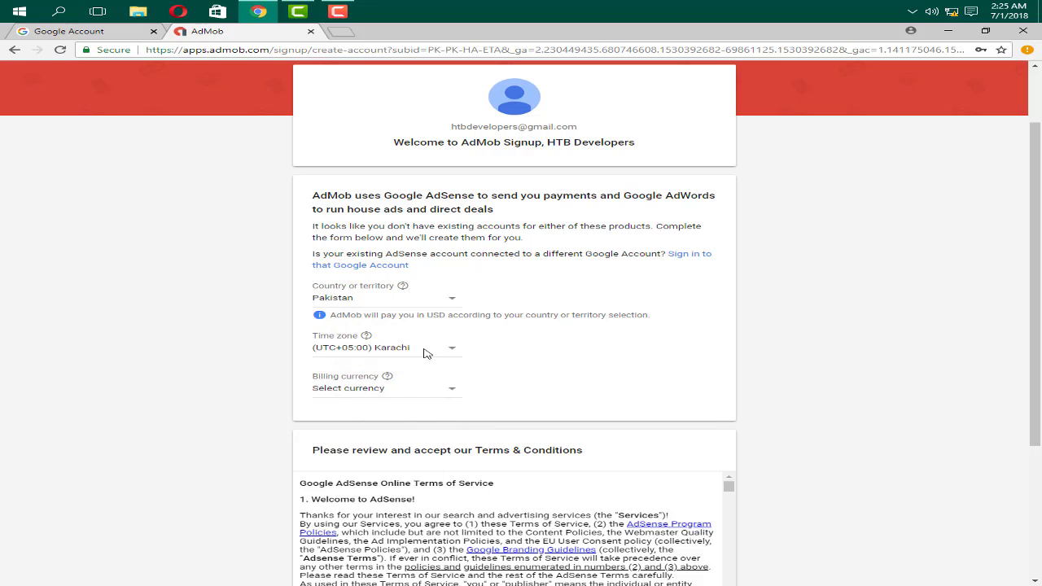
Step: Choose US Dollar billing currency, accept the AdSense terms, and create the AdMob account
left_click(407, 391)
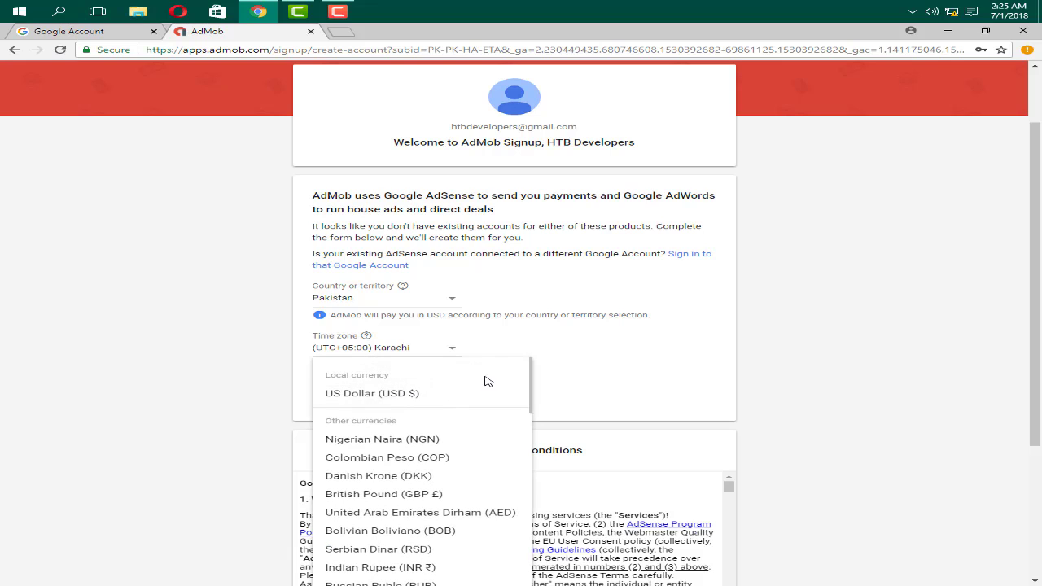
left_click(397, 395)
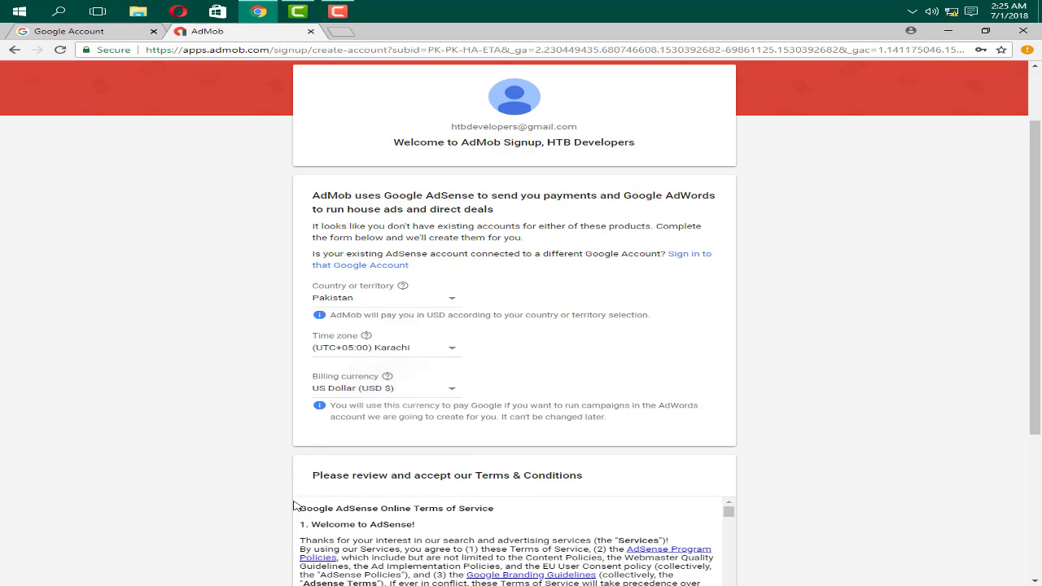
scroll(360, 450, "down", 3)
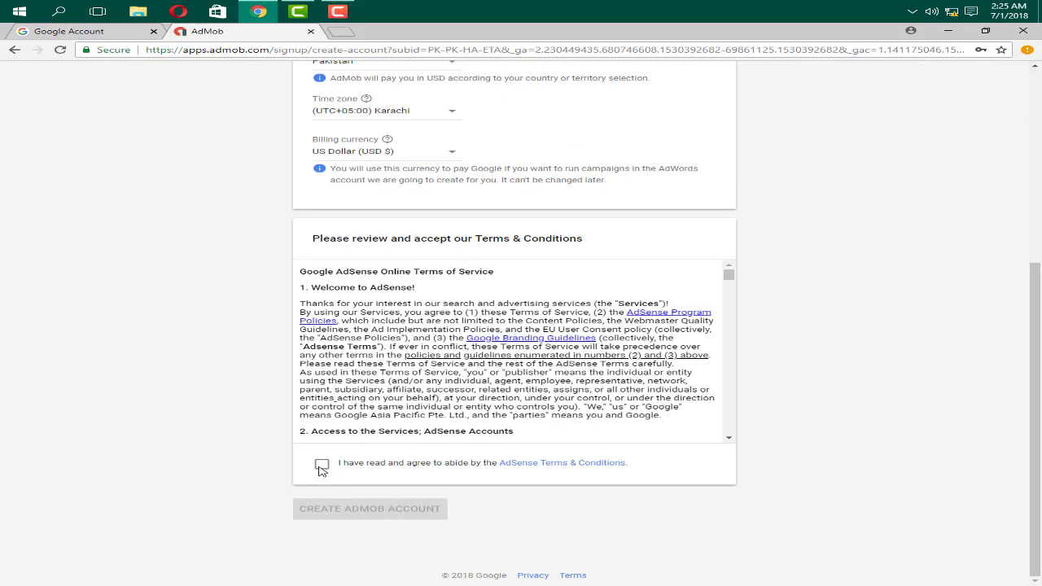
left_click(322, 466)
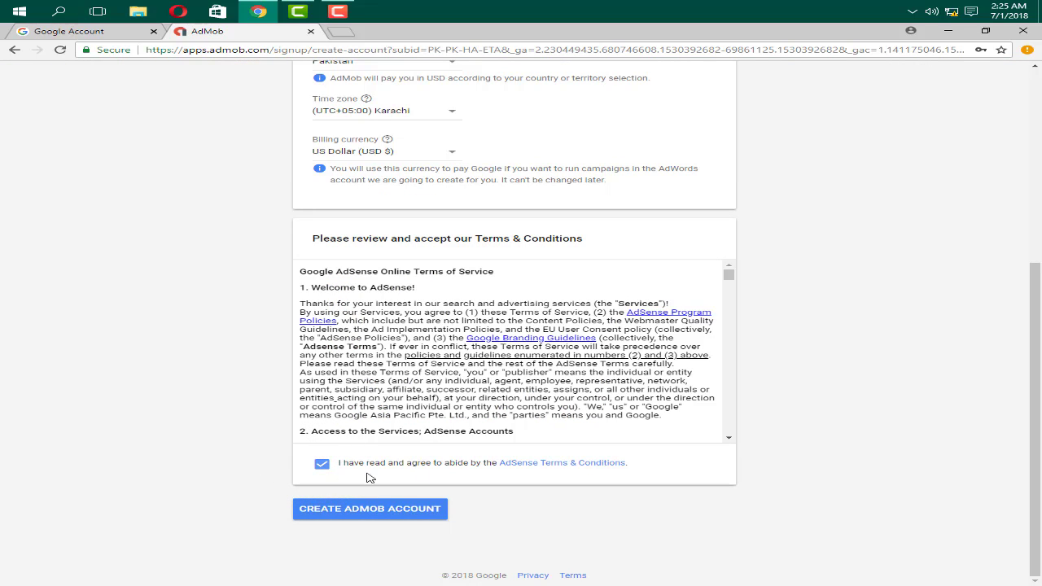
left_click(348, 513)
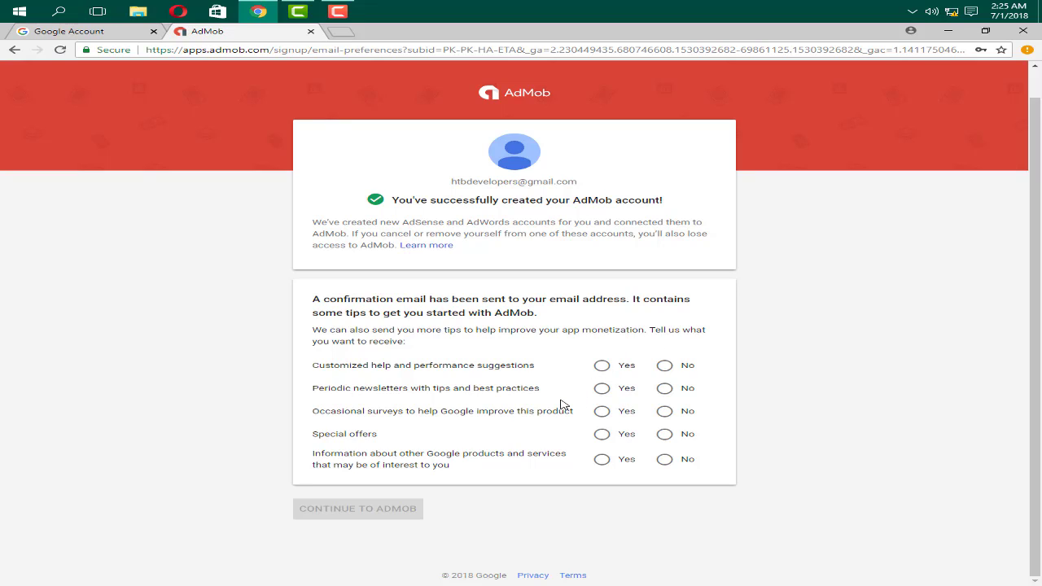
Step: Answer No to help suggestions, newsletters, surveys, special offers and product info, then continue into AdMob
left_click(665, 368)
left_click(665, 389)
left_click(665, 413)
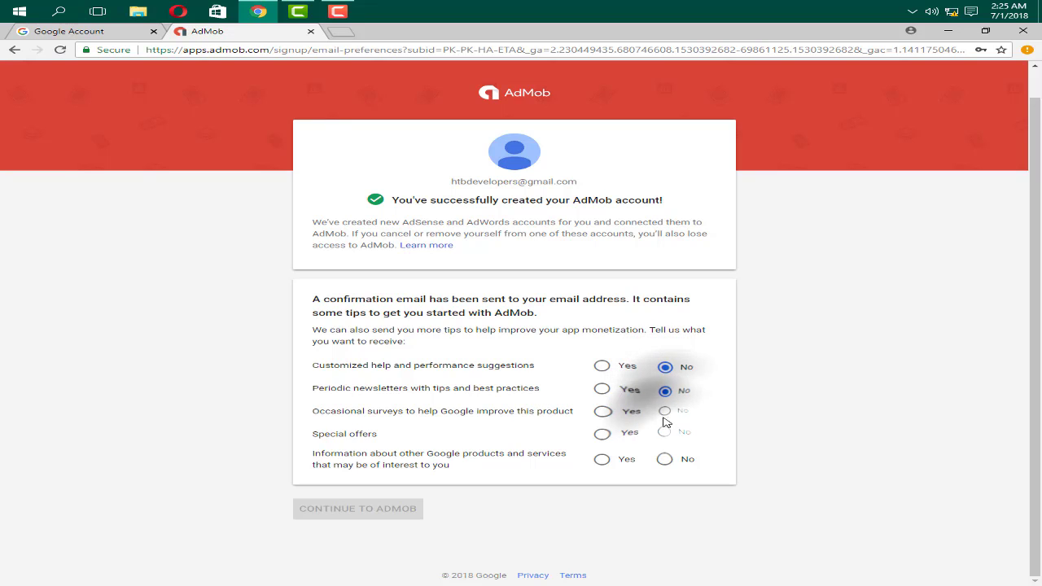
left_click(666, 435)
left_click(666, 458)
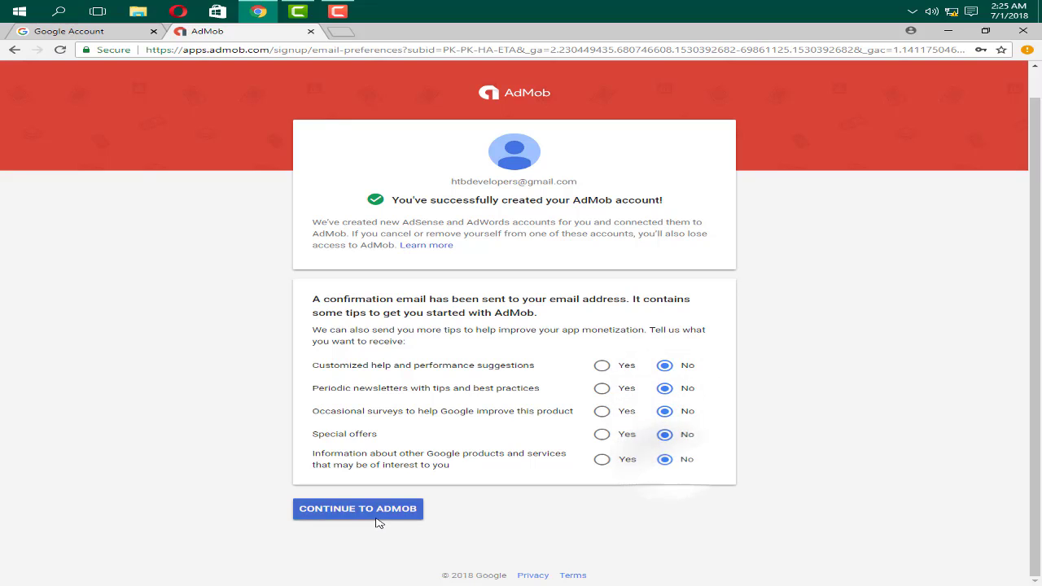
left_click(377, 518)
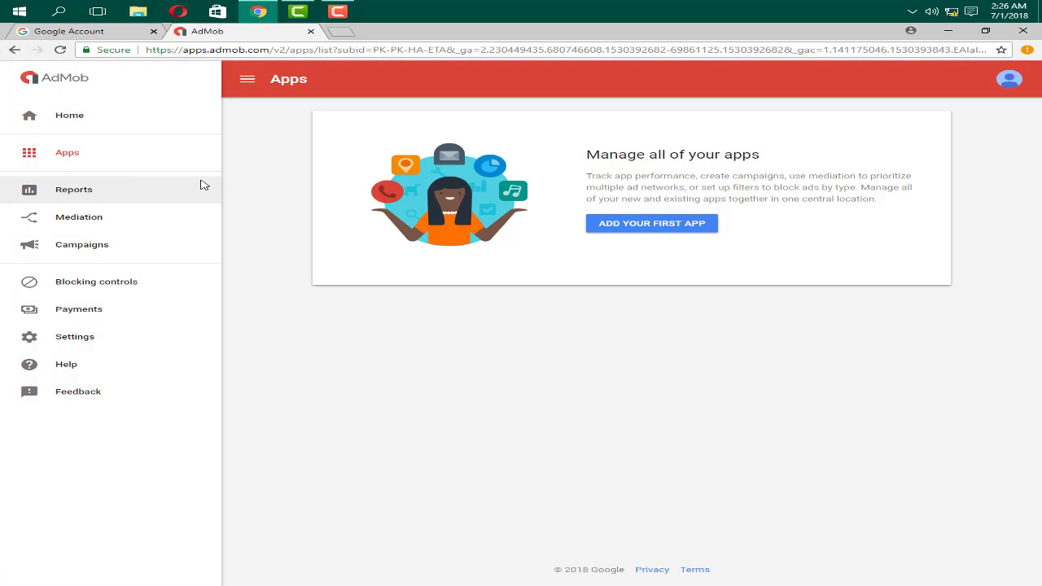
Step: Go to AdMob Home and start adding a new app
left_click(102, 116)
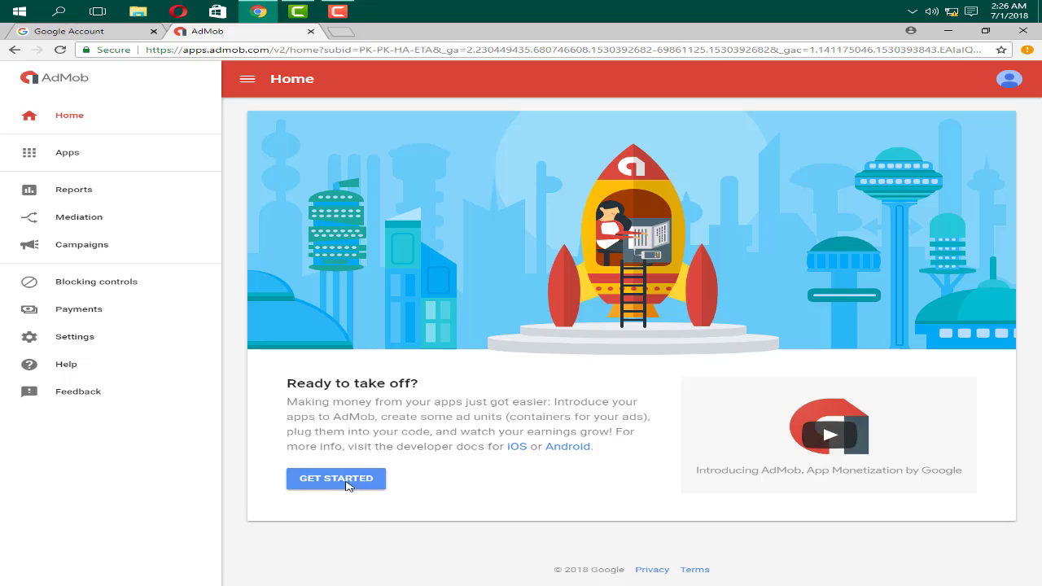
left_click(350, 485)
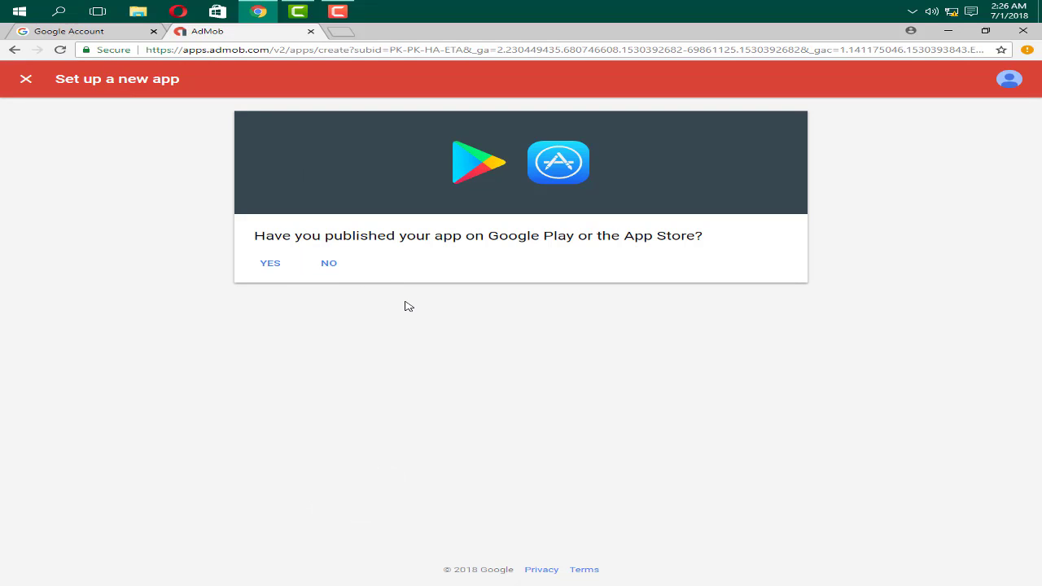
Step: Add 'Ht Browser' as an unpublished Android app
left_click(329, 270)
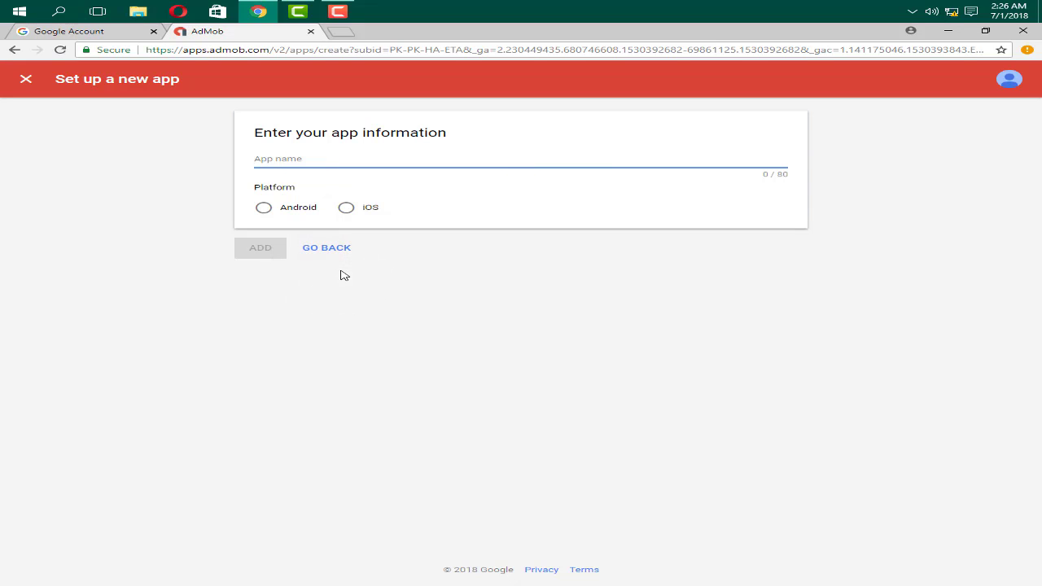
type("Ht Browser")
left_click(263, 209)
left_click(270, 249)
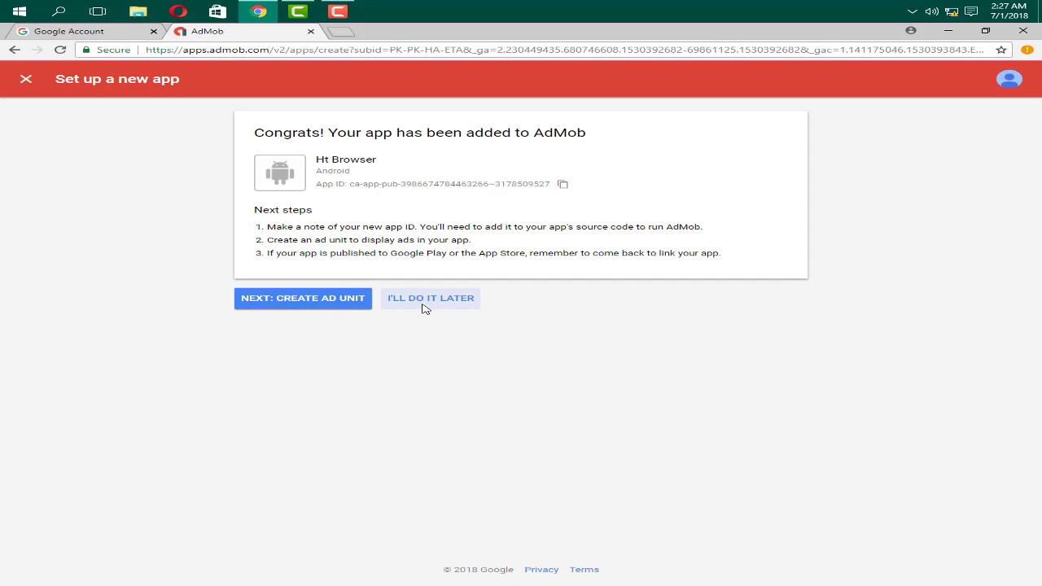
Step: Proceed from the Ht Browser confirmation to the Create ad unit format choices
left_click(307, 312)
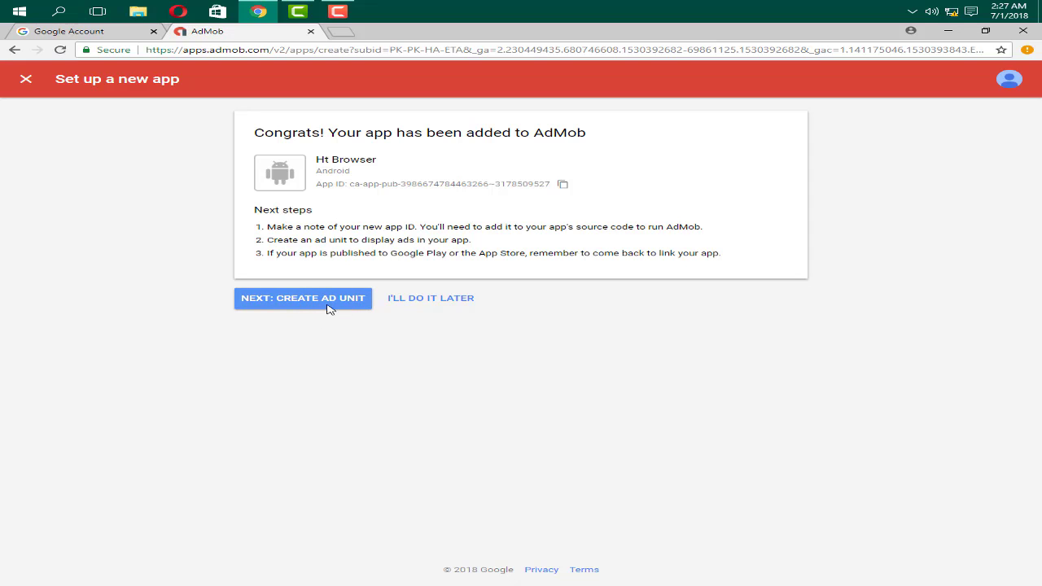
left_click(322, 297)
left_click(291, 303)
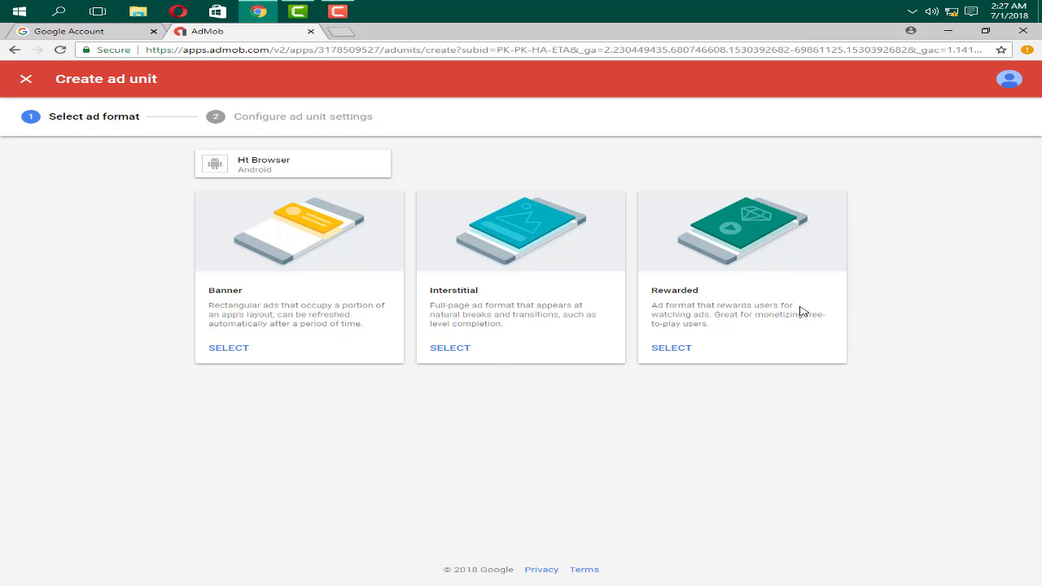
Step: Review the ad format descriptions and pick Banner as Ht Browser's ad unit format
left_click_drag(715, 290, 652, 298)
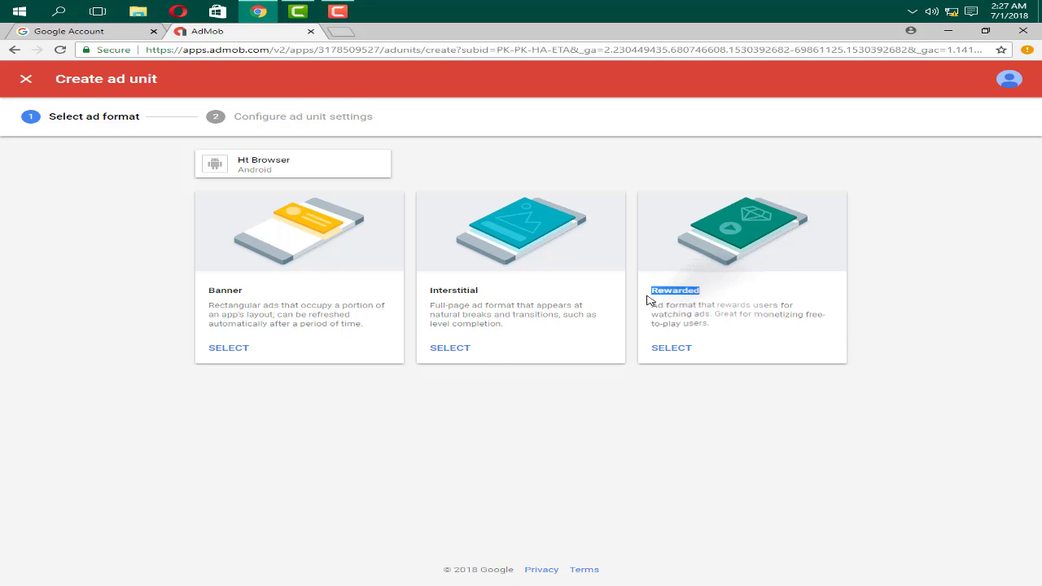
left_click(717, 390)
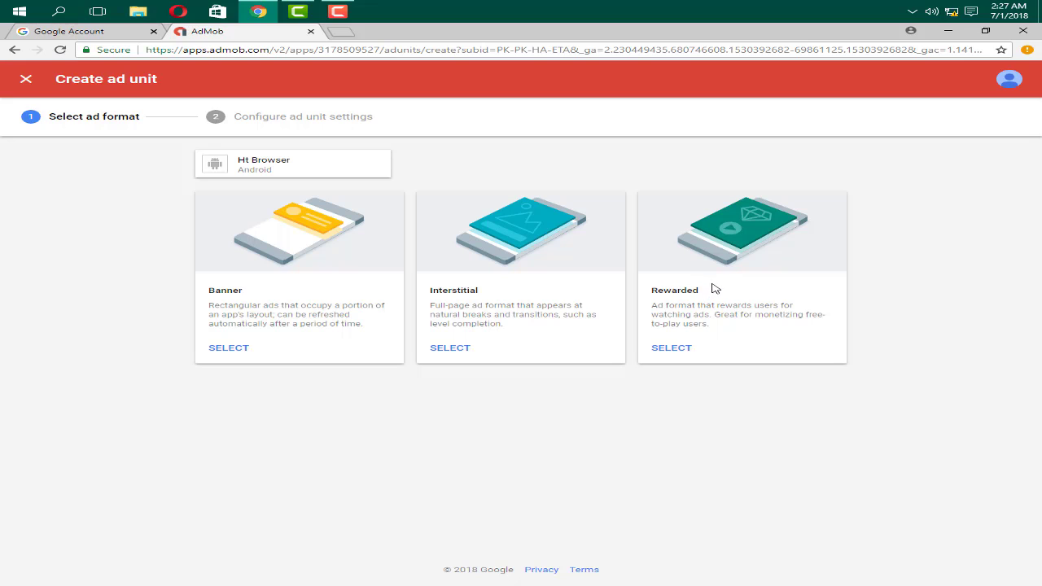
double_click(674, 290)
left_click_drag(510, 298, 442, 301)
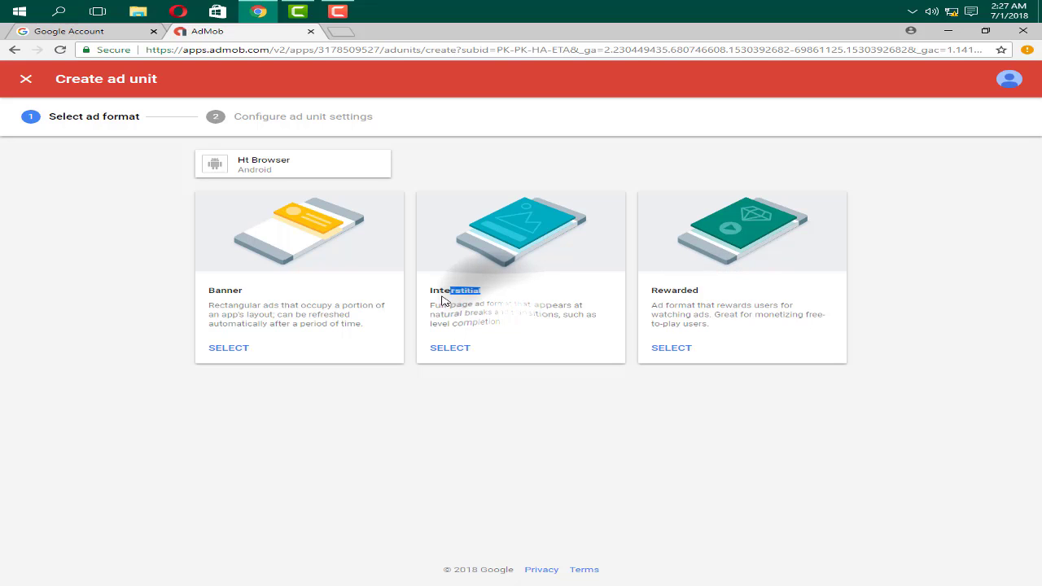
left_click_drag(308, 291, 208, 292)
left_click(285, 412)
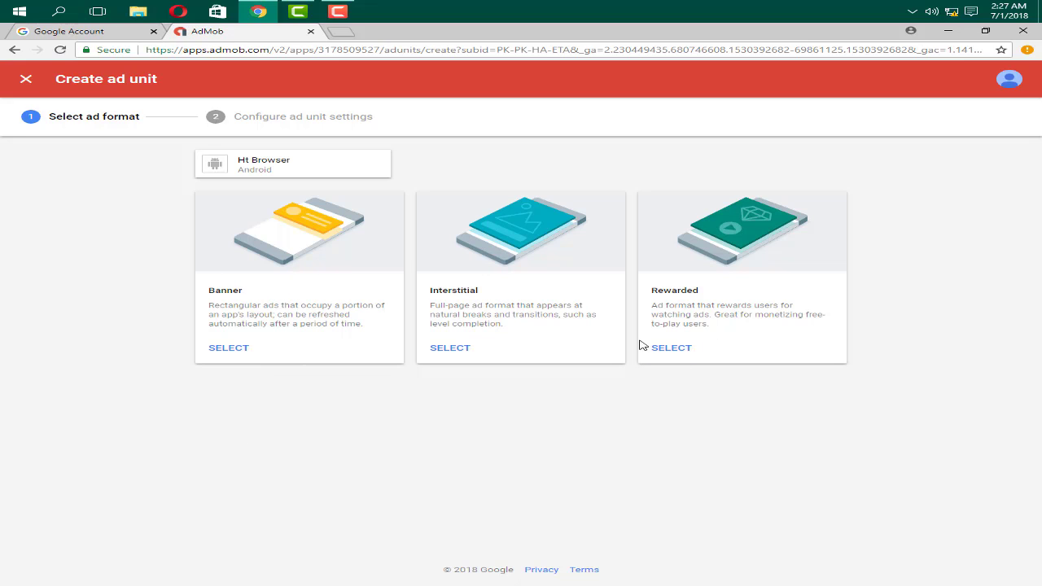
left_click(229, 350)
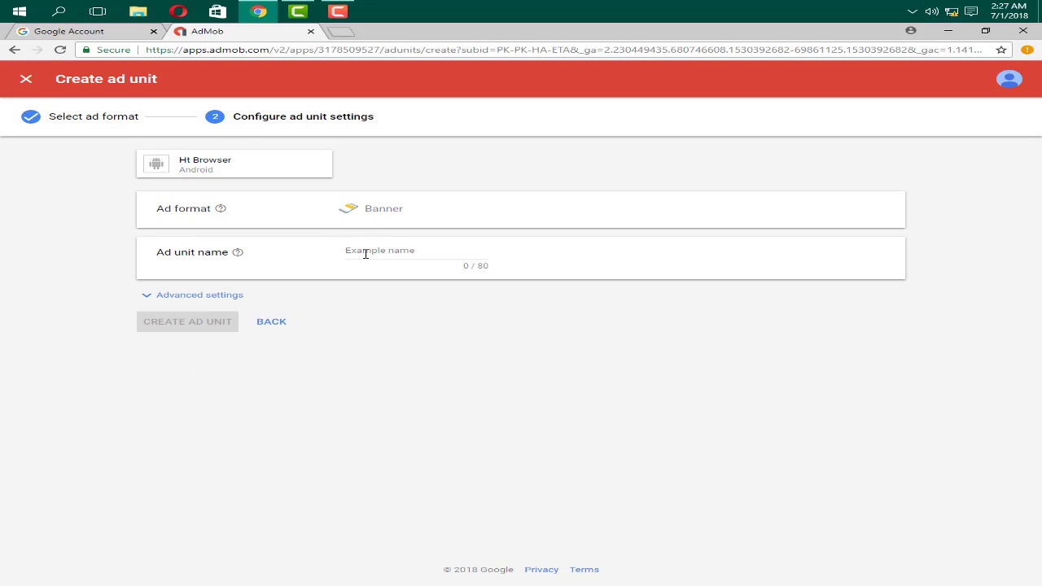
Step: Create a Banner ad unit named 'banner', highlight its new ID, and finish
left_click(365, 254)
type("banner")
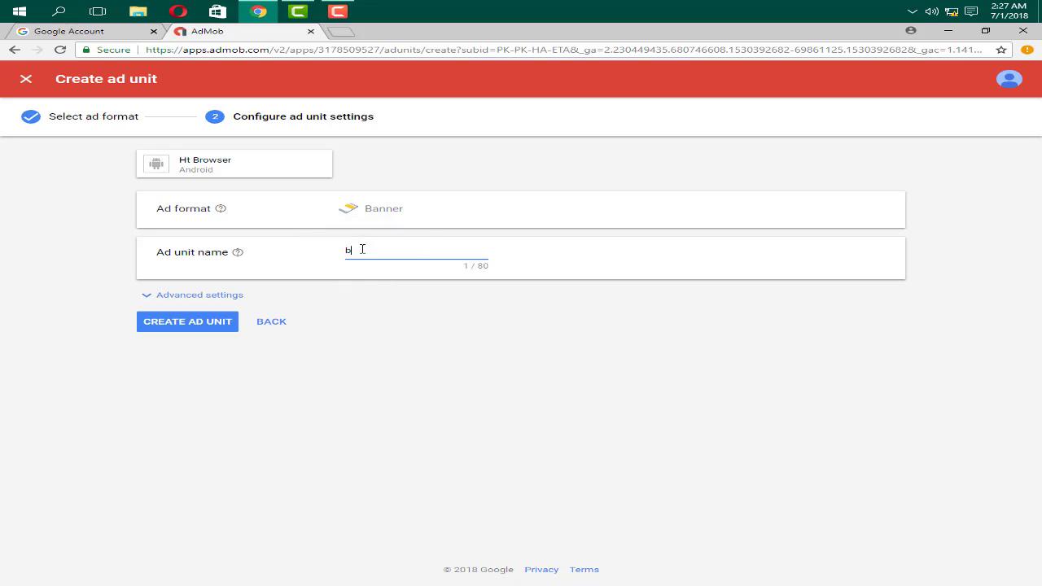
left_click(162, 324)
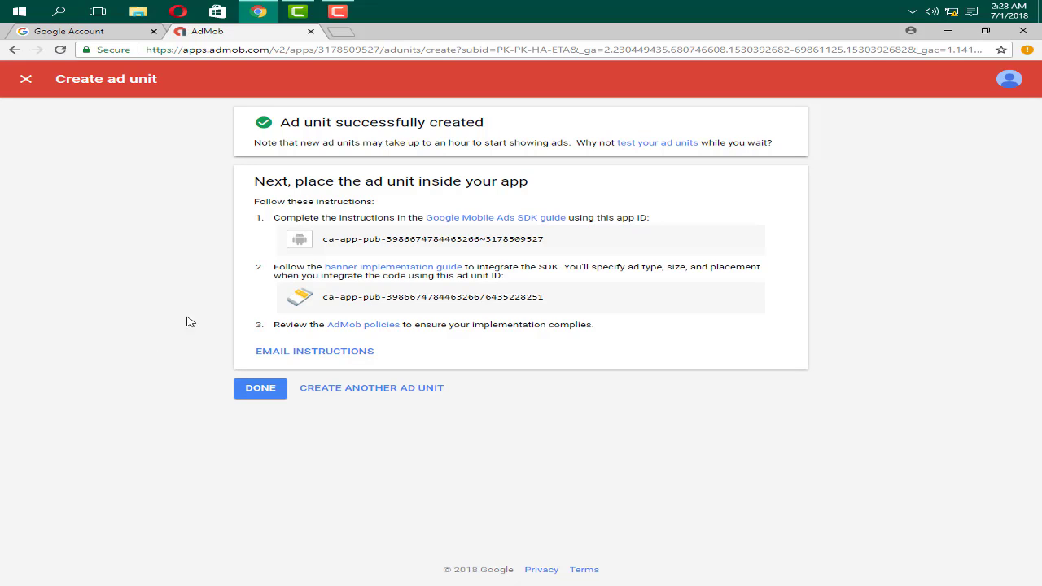
left_click_drag(322, 296, 548, 306)
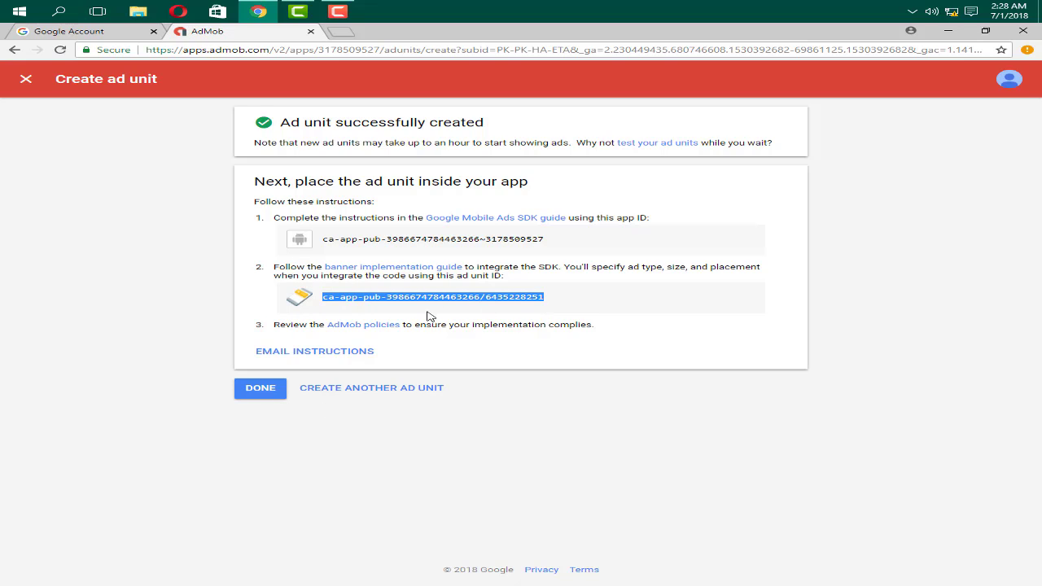
left_click(269, 396)
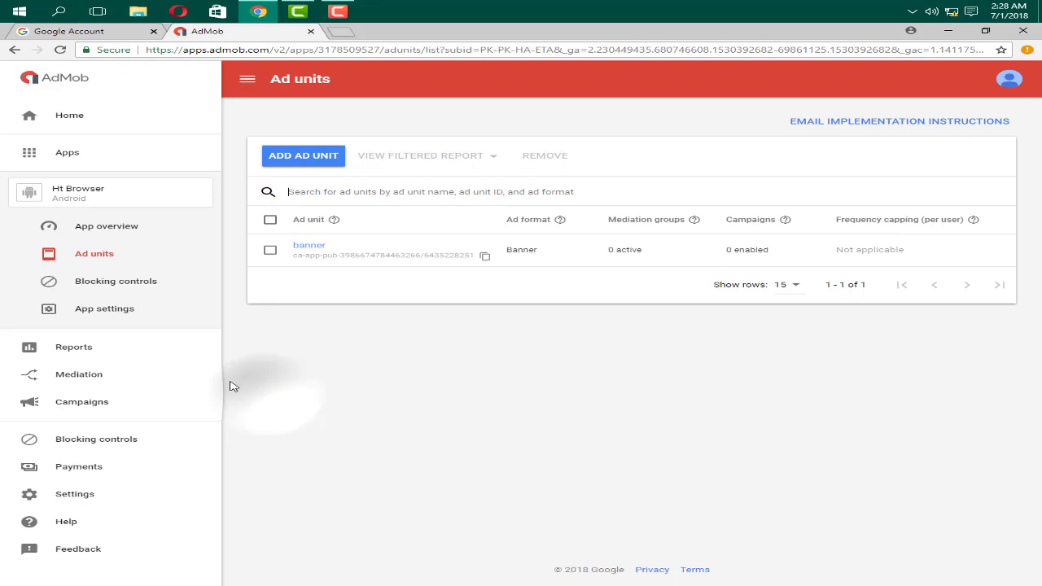
Step: Copy the banner ad unit ID, then begin and cancel adding another ad unit
left_click(485, 258)
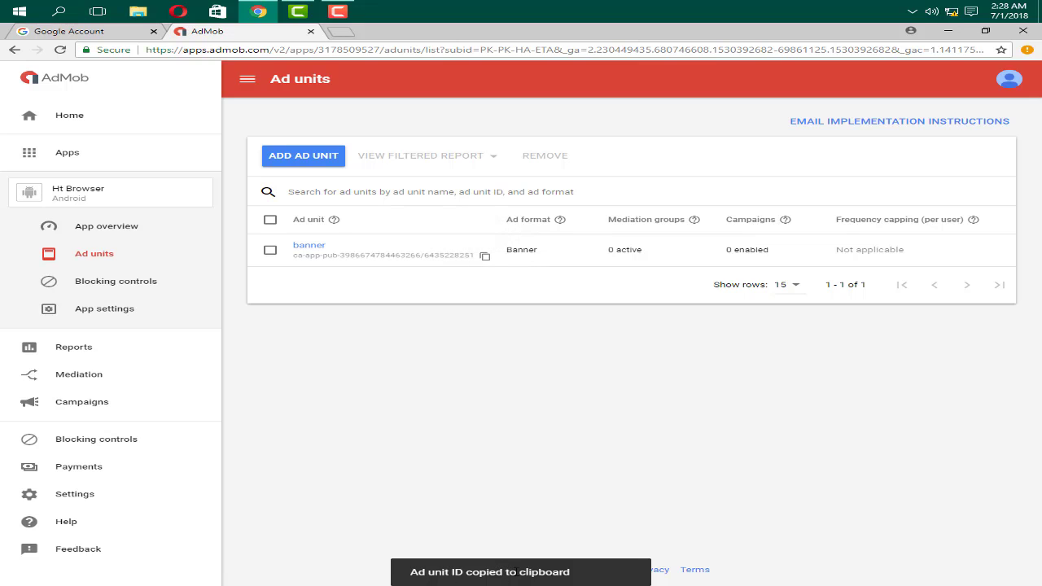
left_click(442, 449)
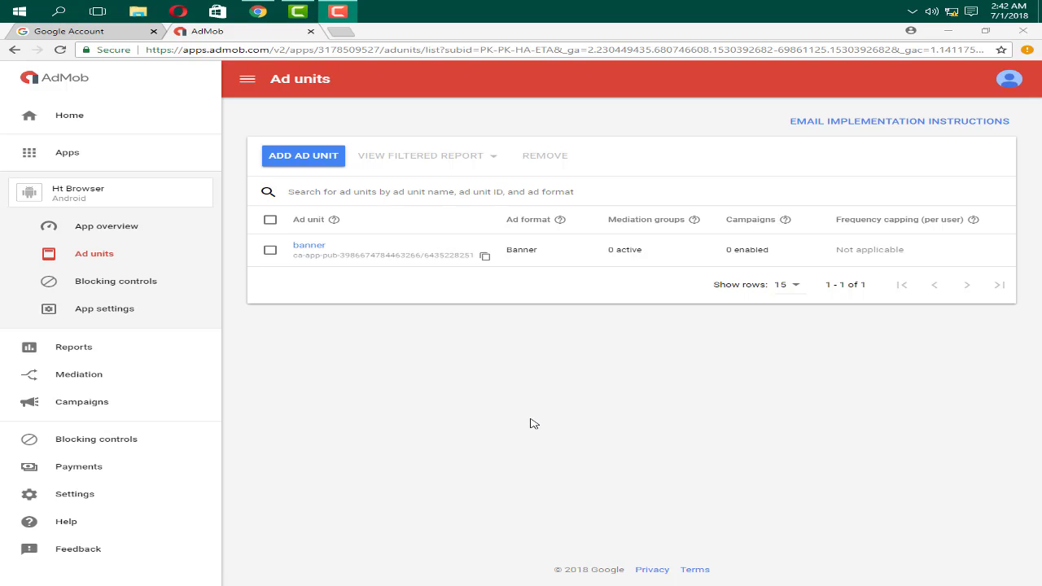
left_click(310, 166)
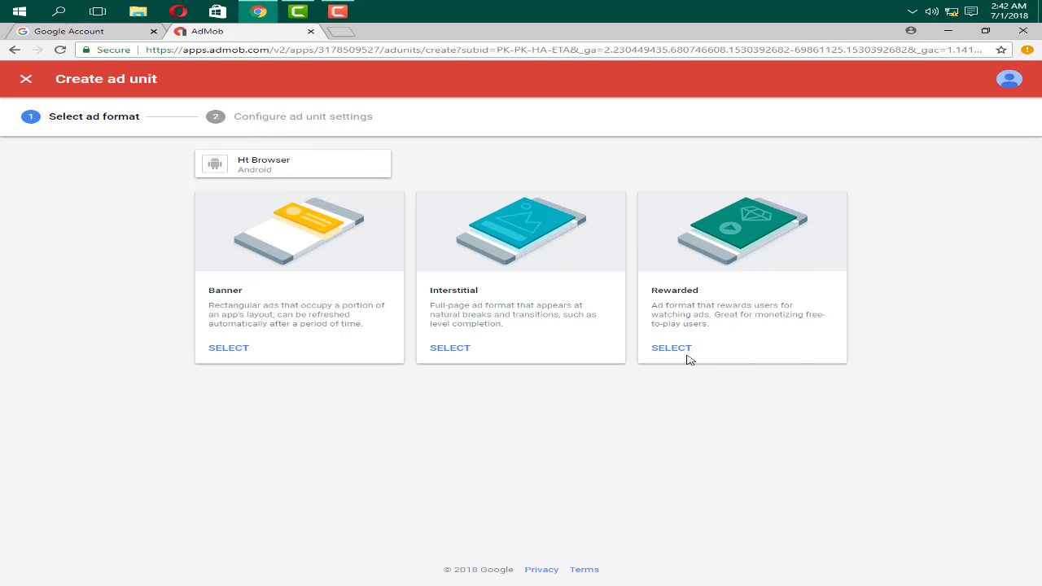
left_click(15, 83)
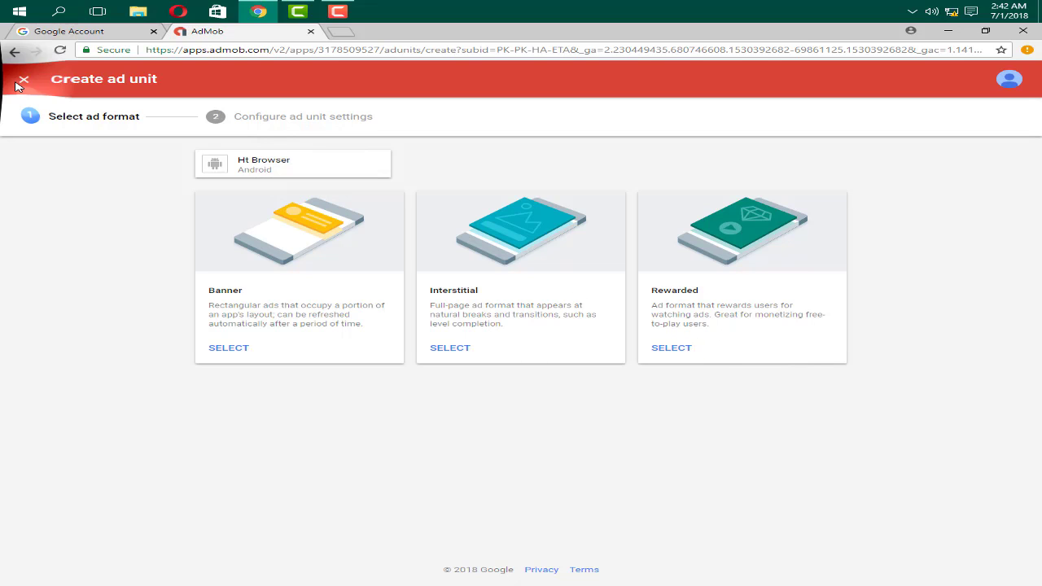